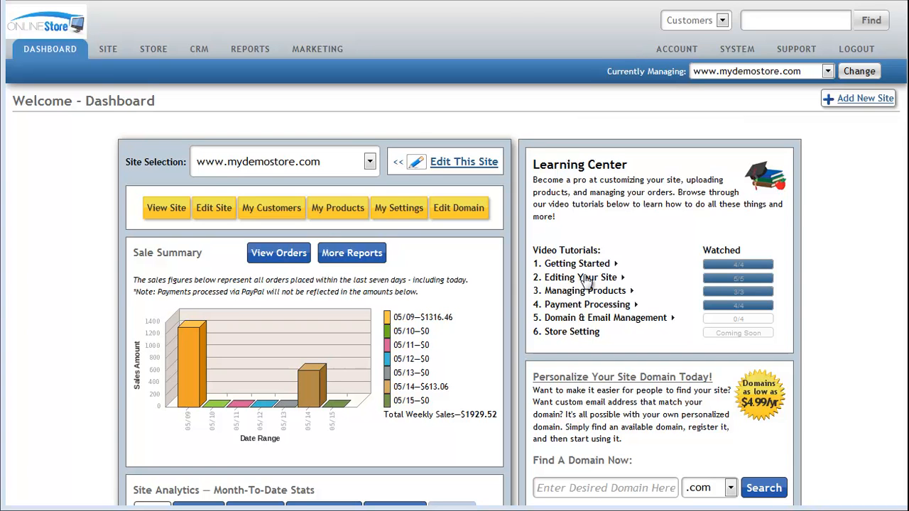
click(585, 317)
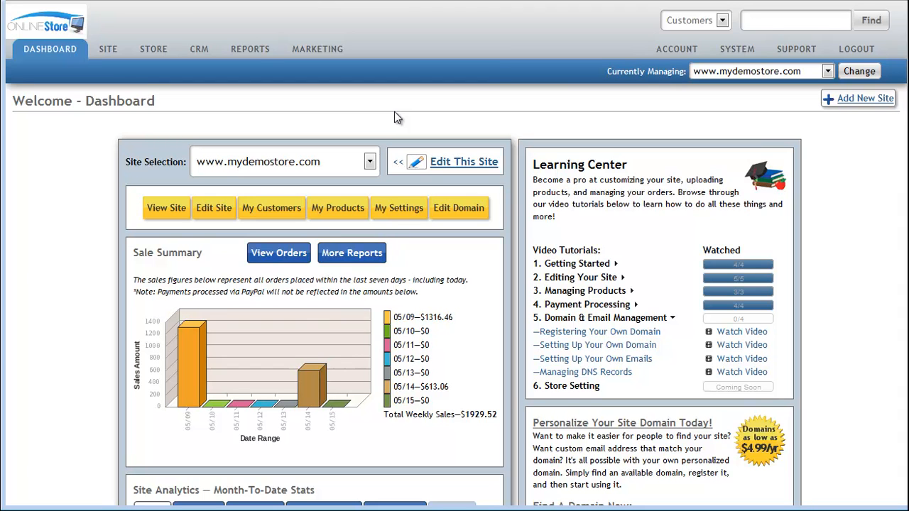
click(456, 210)
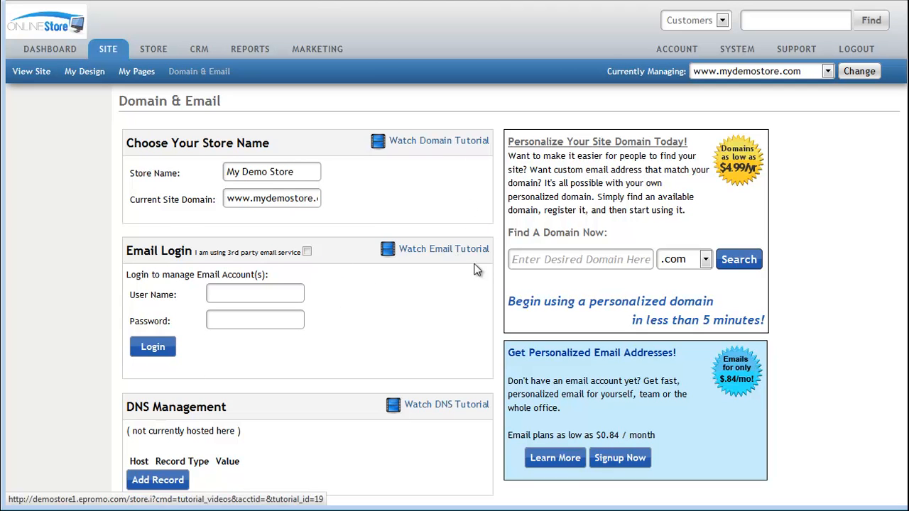
scroll(323, 321, down, 1)
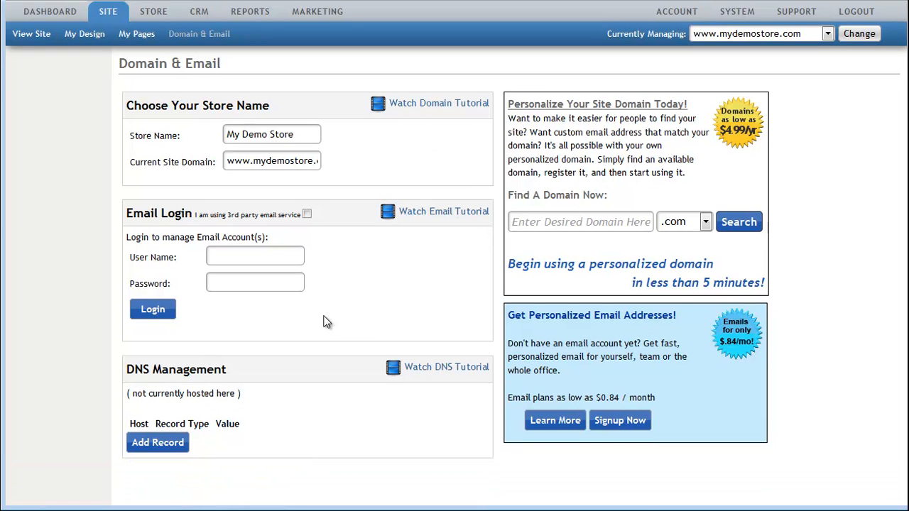
scroll(325, 321, down, 1)
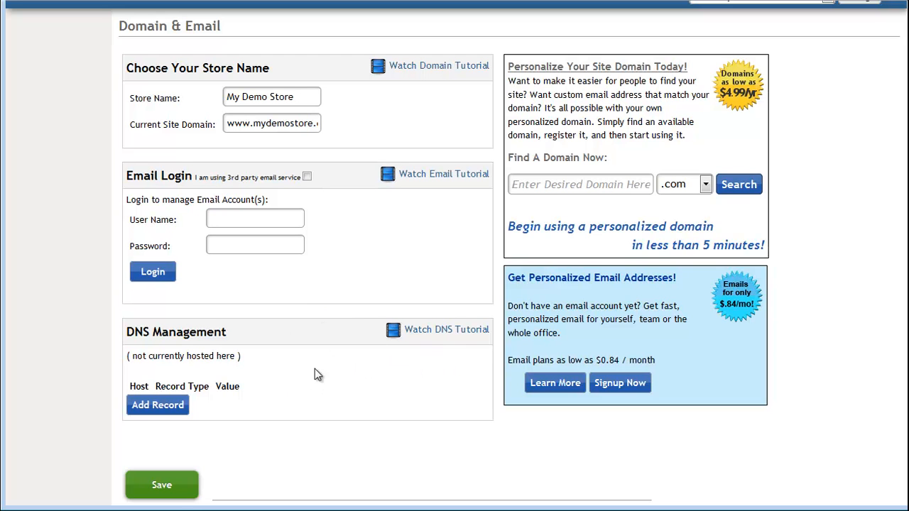
scroll(334, 388, down, 1)
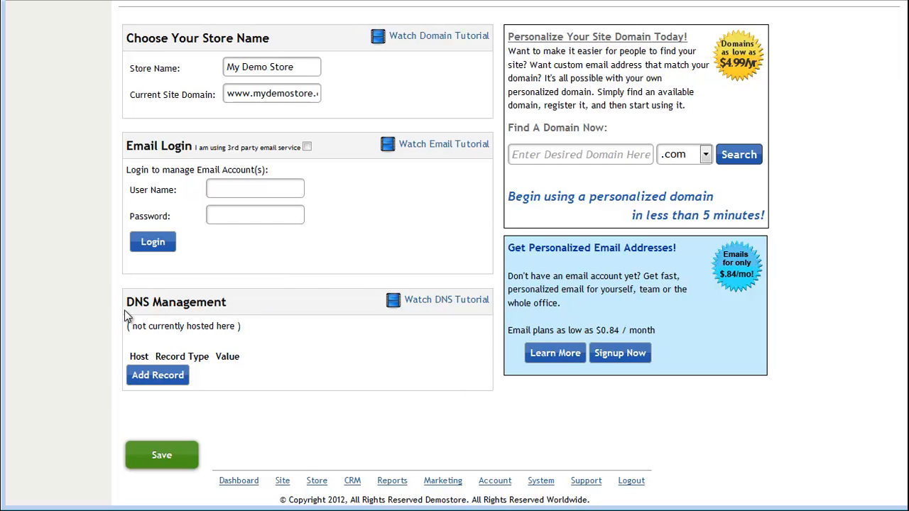
drag(130, 326, 240, 326)
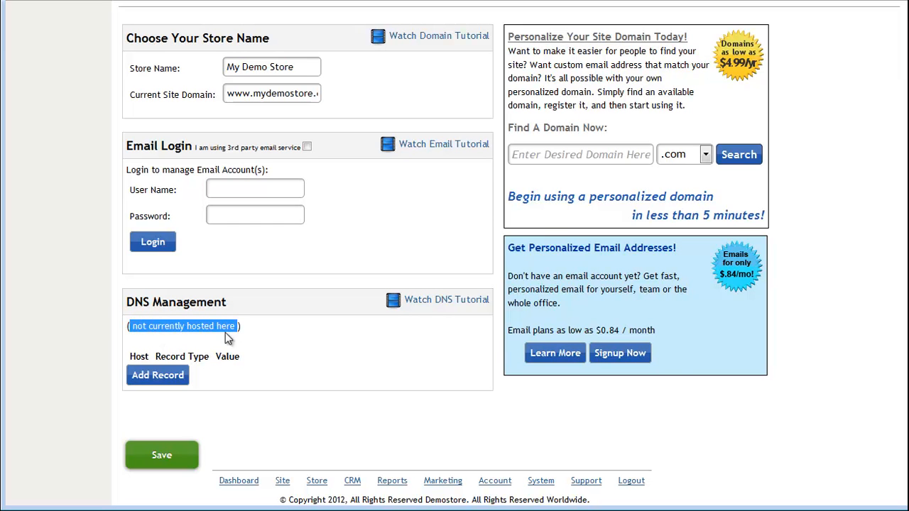
click(303, 397)
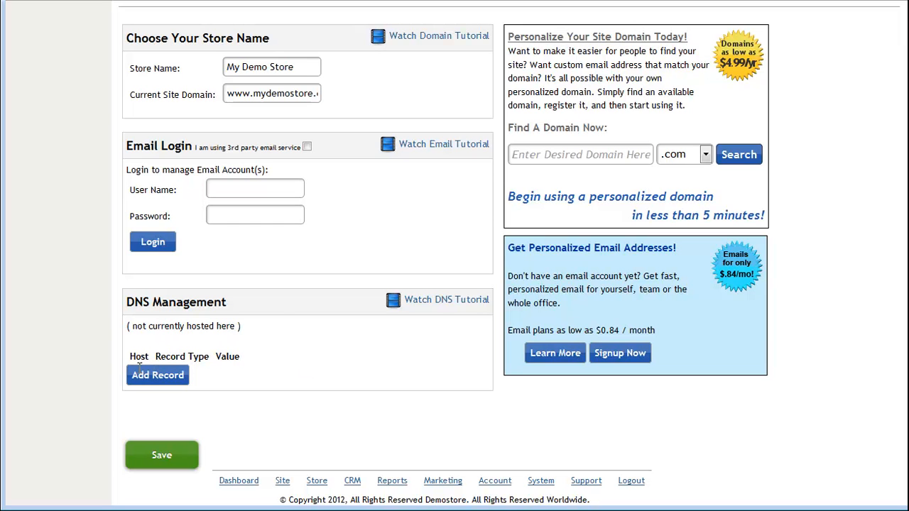
drag(254, 95, 315, 96)
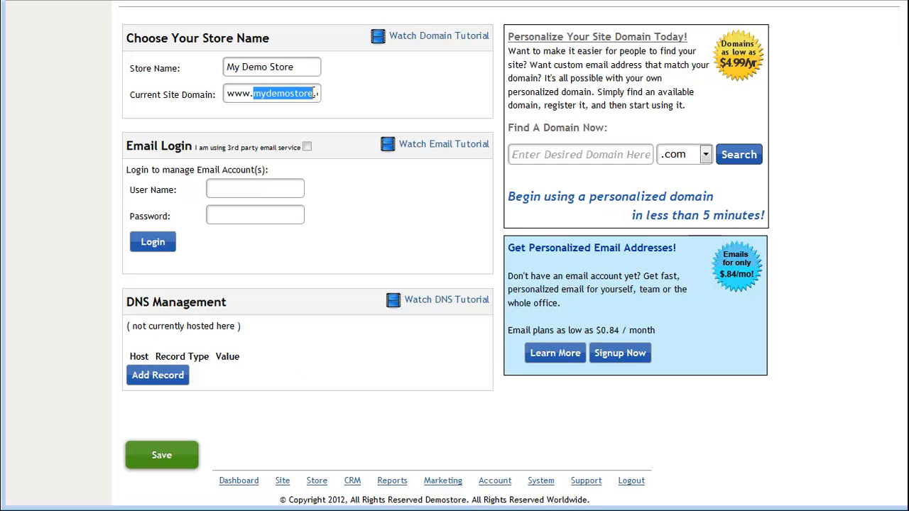
text(epromo)
click(367, 110)
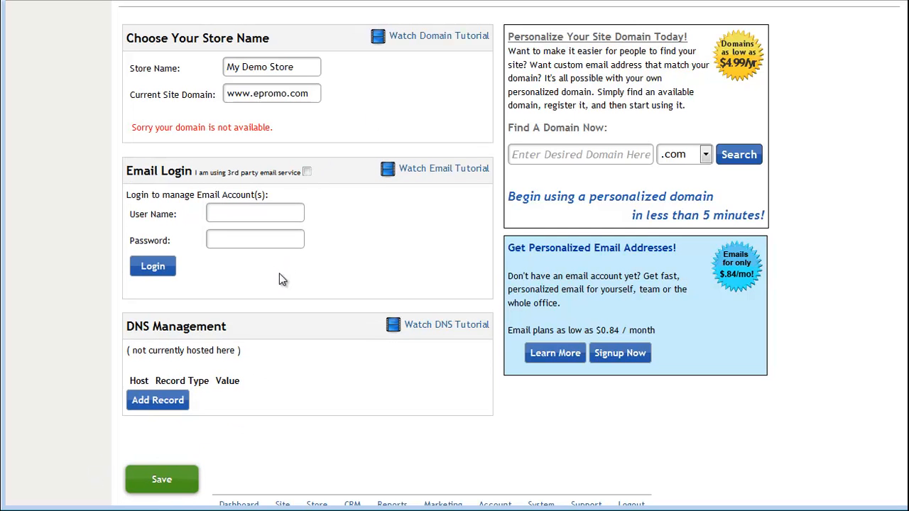
drag(313, 93, 257, 97)
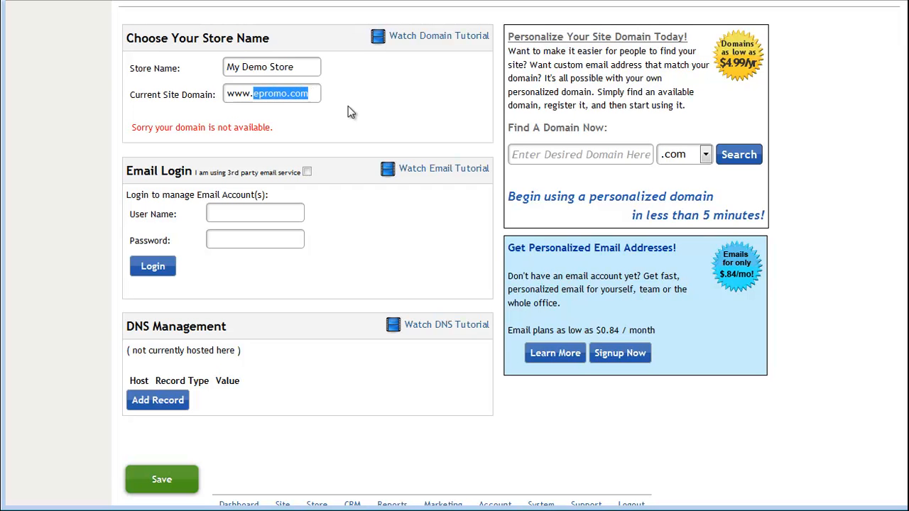
text(vensure)
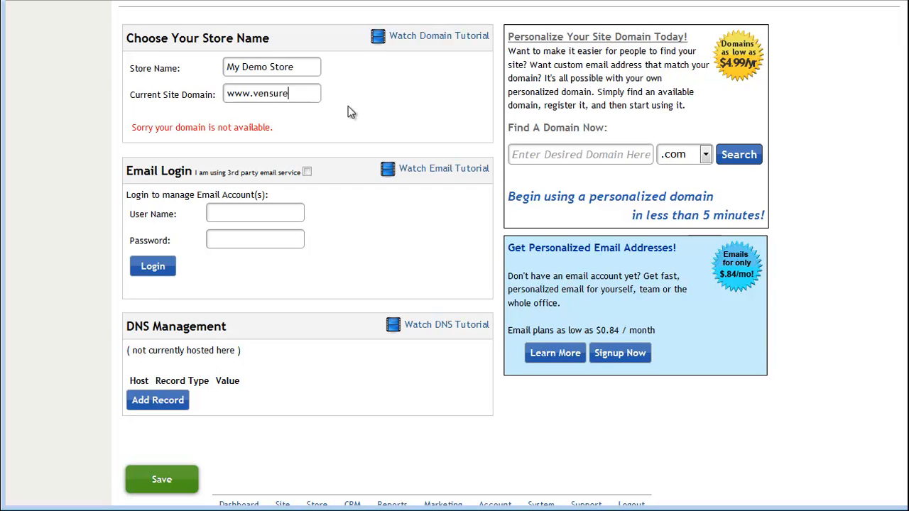
text(intl.com)
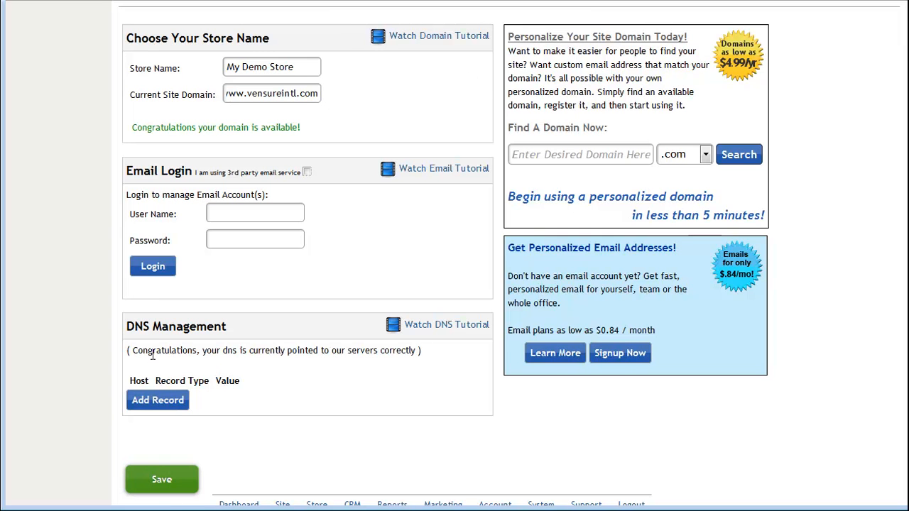
drag(129, 352, 420, 350)
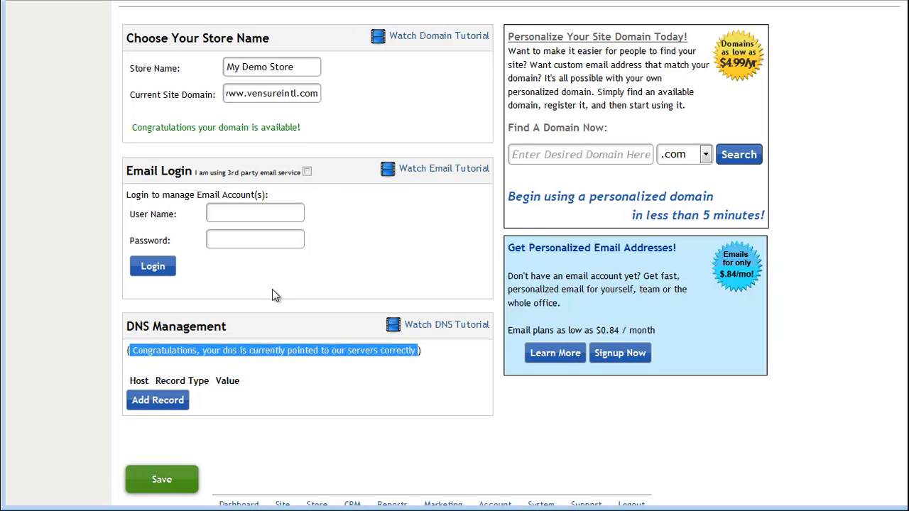
Add a blank DNS record, view its record type options and read the third-party email service option.
scroll(274, 286, down, 1)
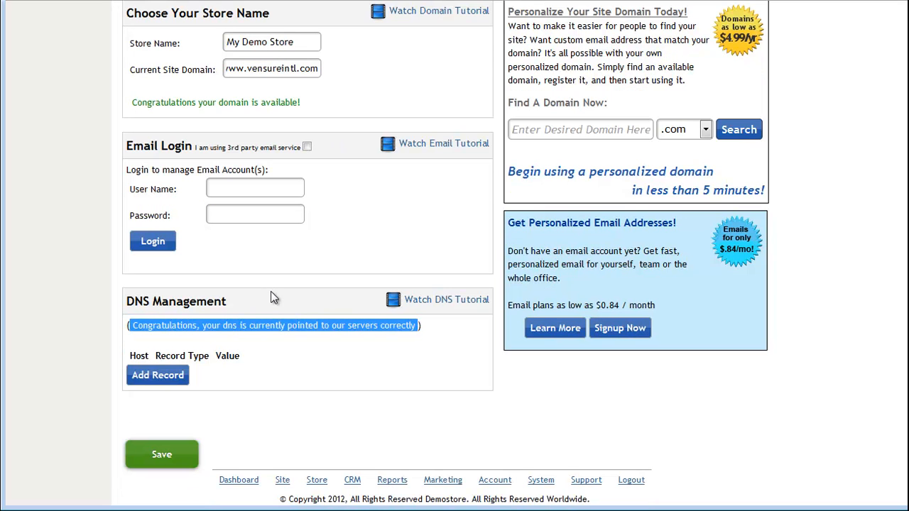
click(156, 379)
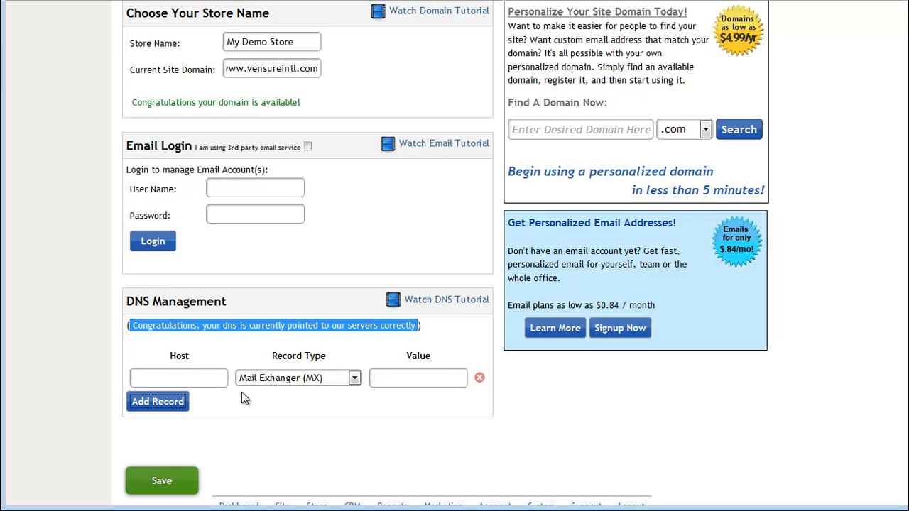
click(174, 376)
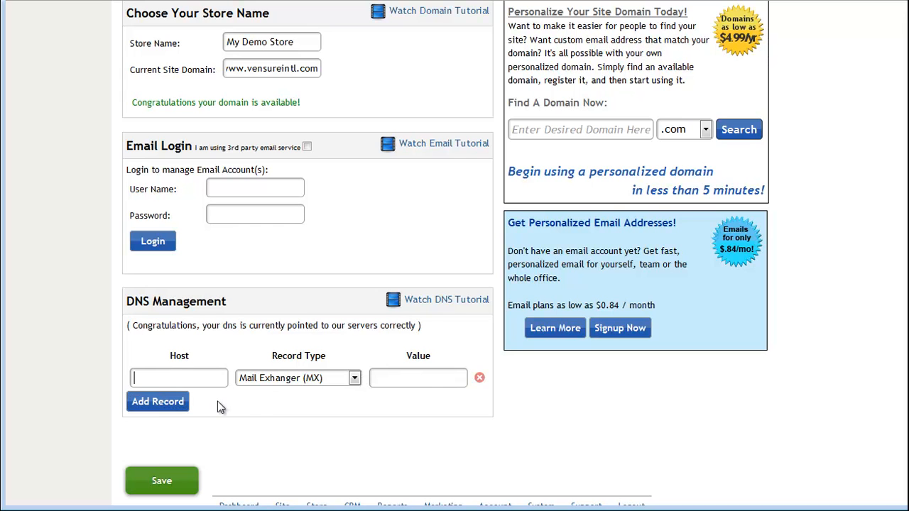
click(300, 383)
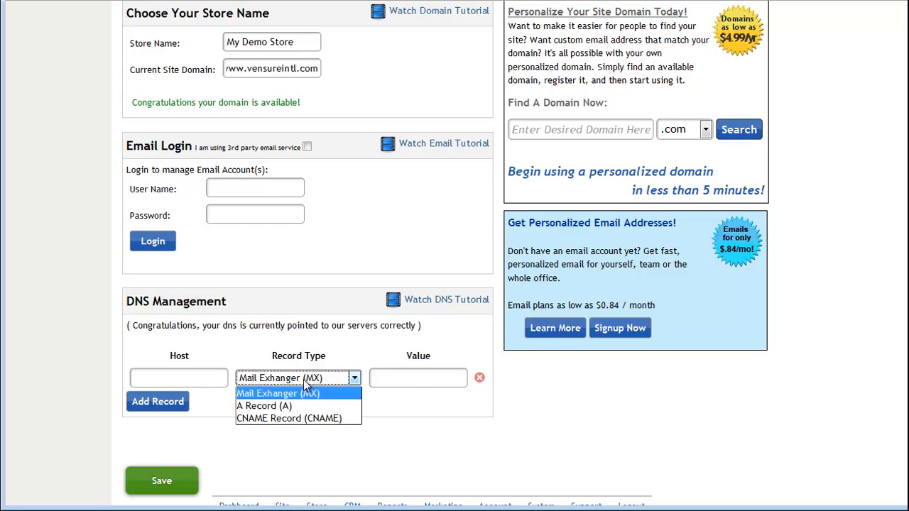
click(405, 381)
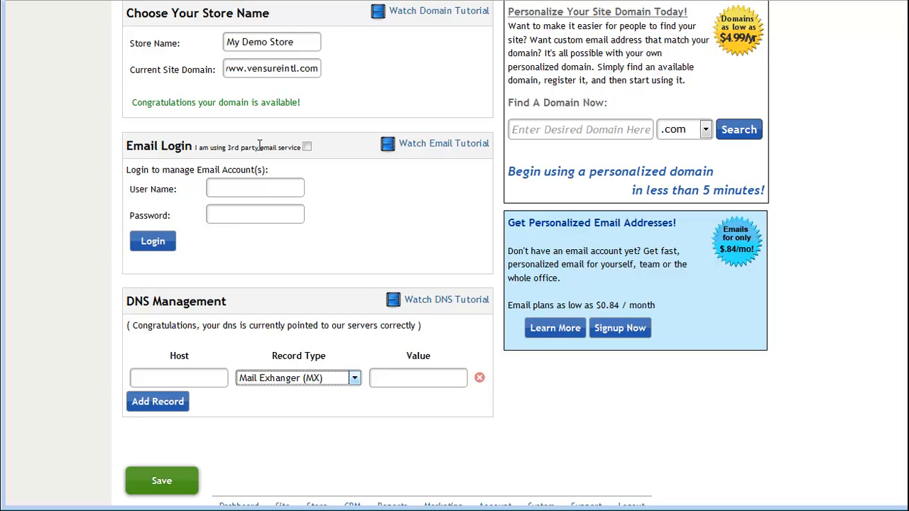
drag(190, 147, 222, 148)
drag(275, 144, 302, 145)
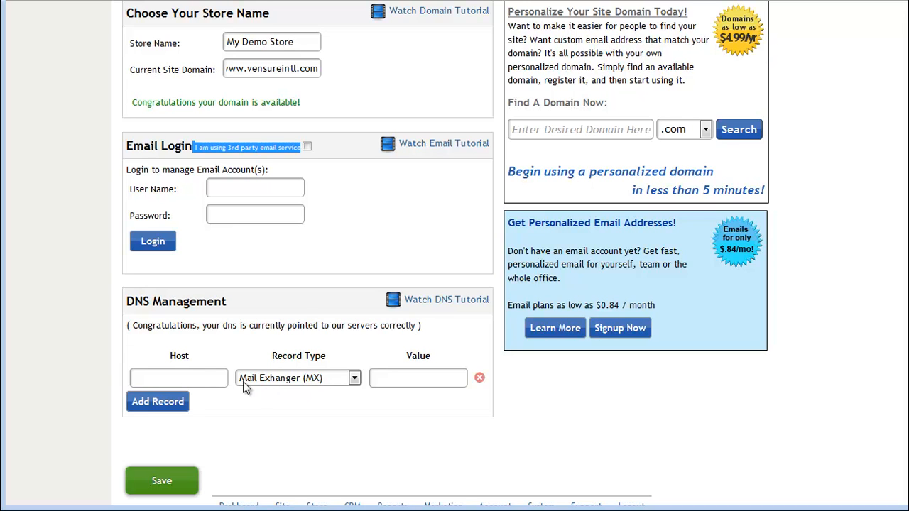
Fill in the first DNS record with host mail.something.com, type Mail Exhanger (MX) and value 45.45.123.123.
click(187, 379)
text(mail.something.com)
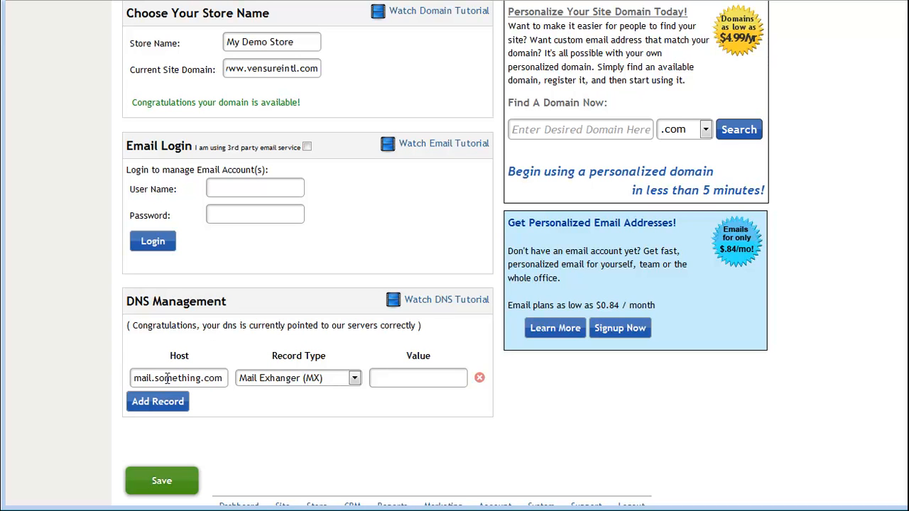
click(334, 381)
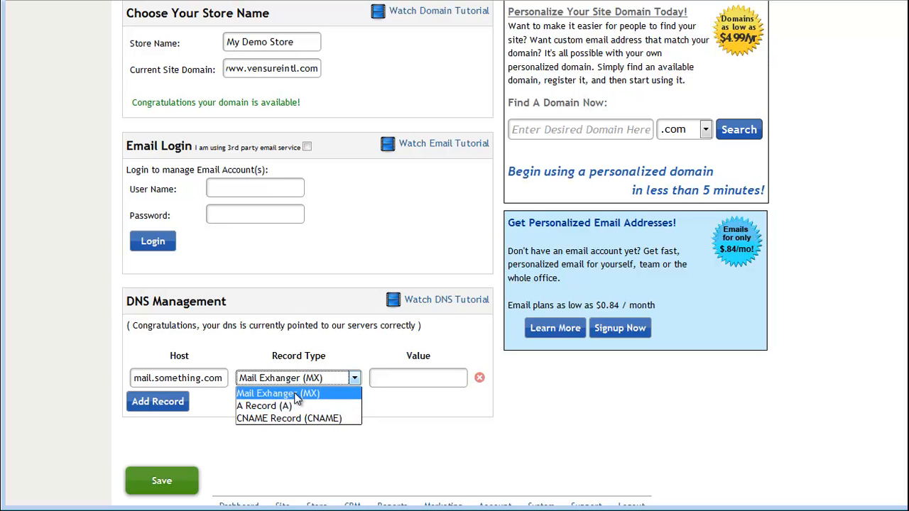
click(289, 396)
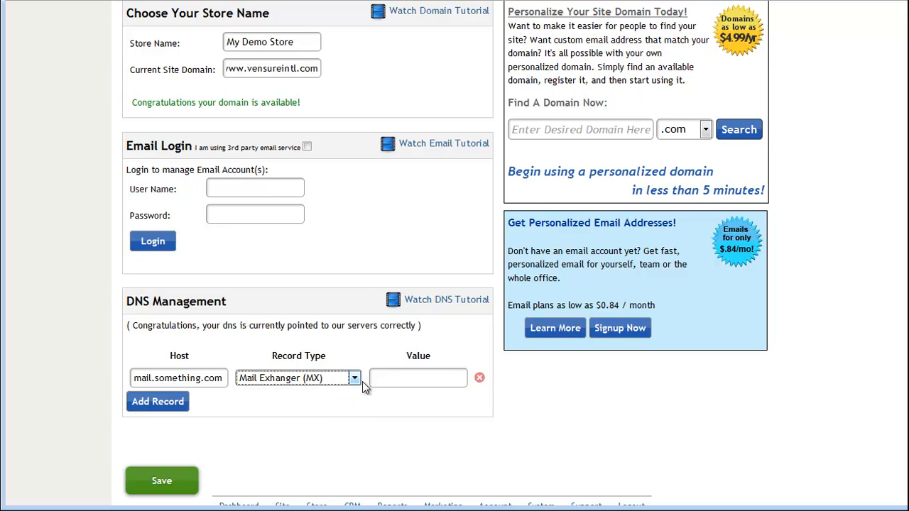
click(393, 377)
text(45.45.123)
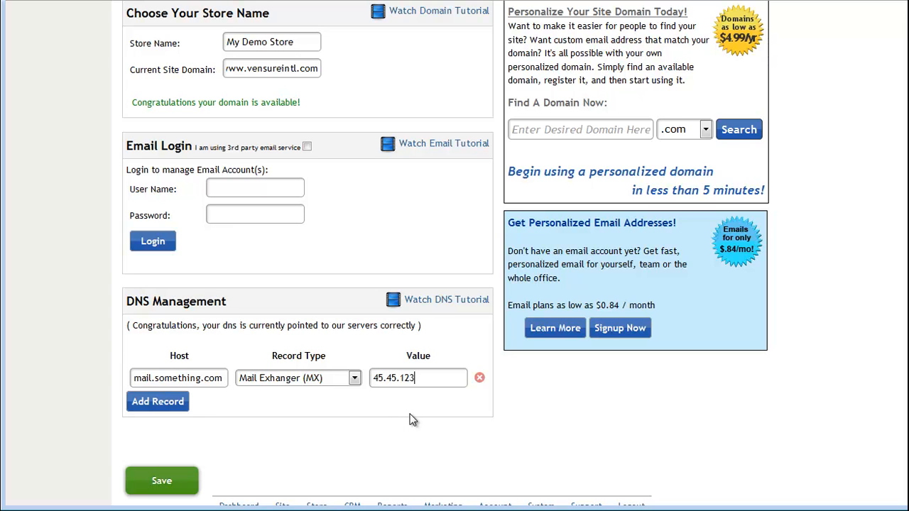
text(.123)
Add a second DNS record and set its record type to A Record (A).
click(156, 403)
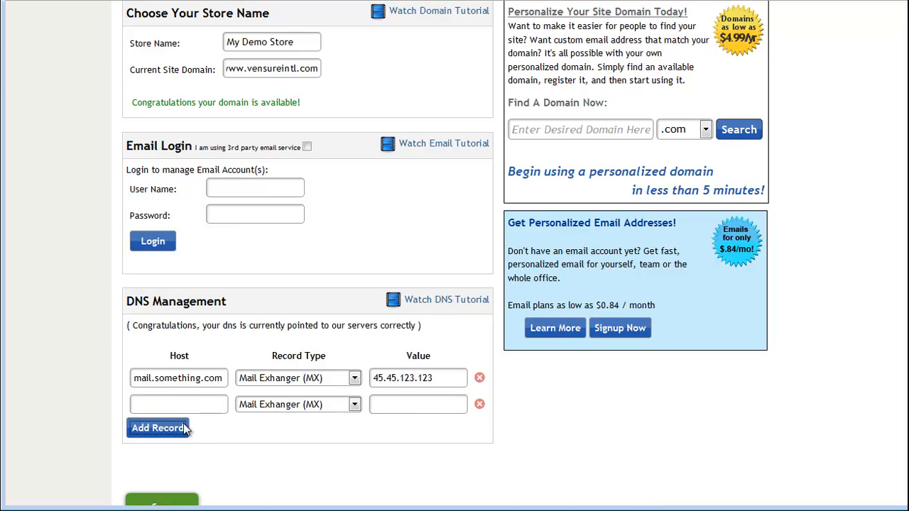
click(287, 404)
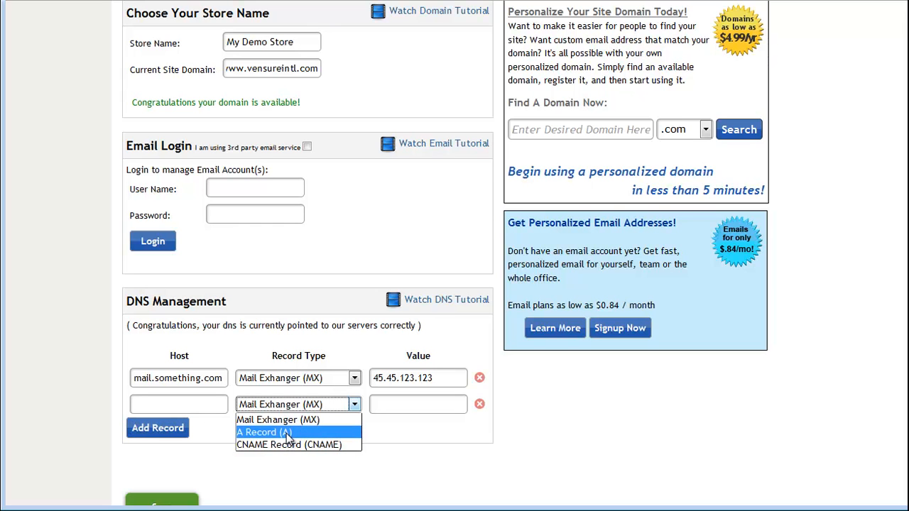
click(286, 434)
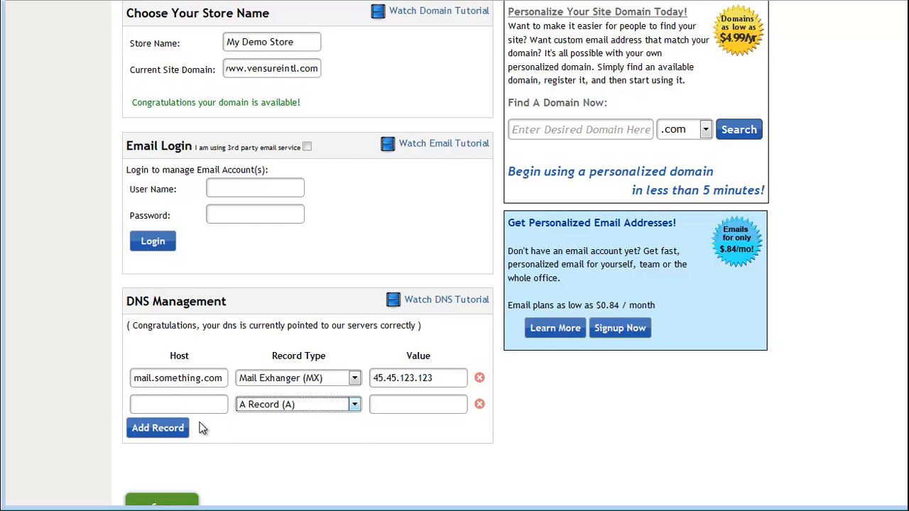
click(168, 403)
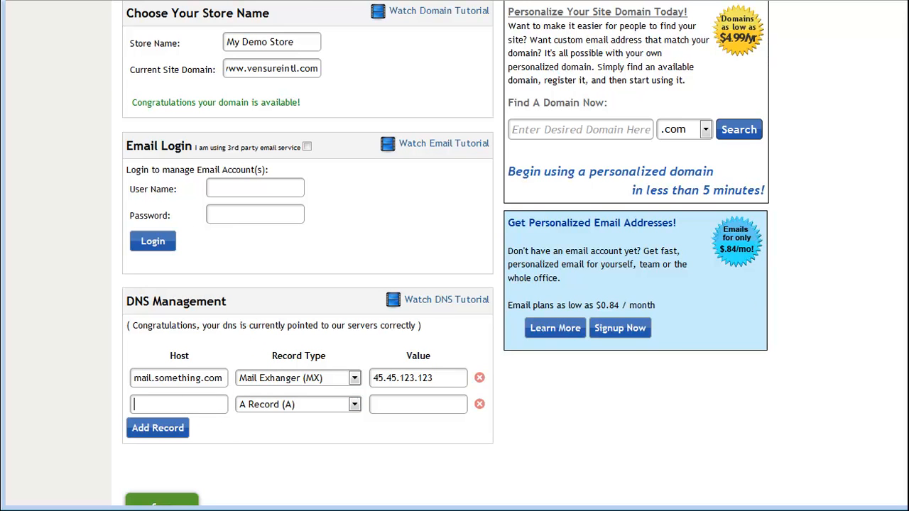
scroll(844, 292, down, 1)
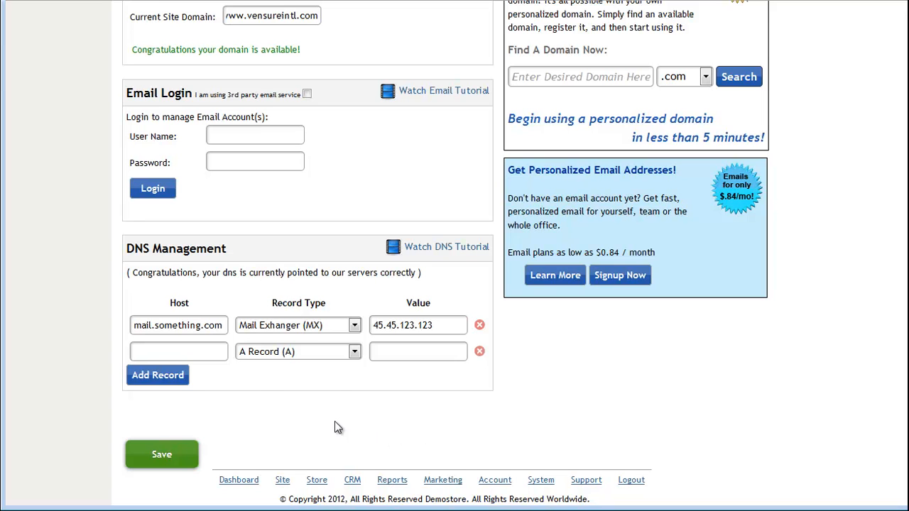
click(282, 353)
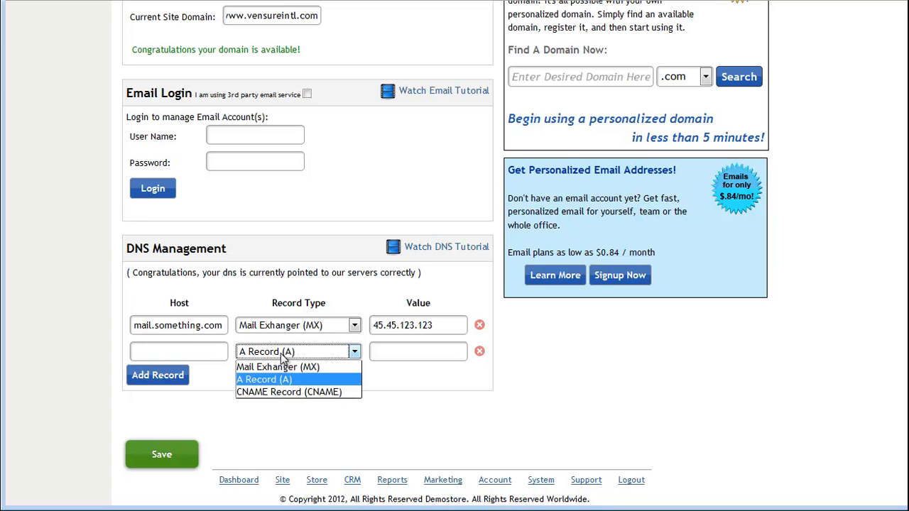
click(279, 380)
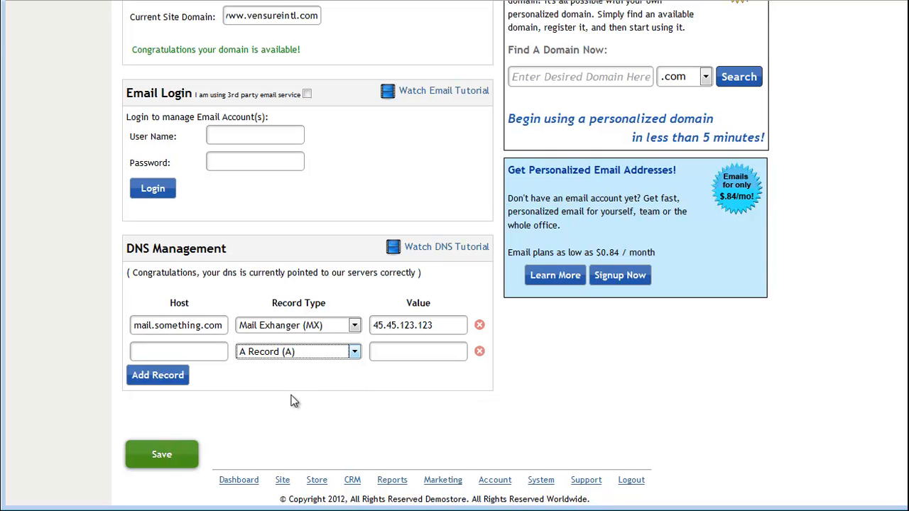
Enter marketing.something.com as the host of the second DNS record.
click(166, 351)
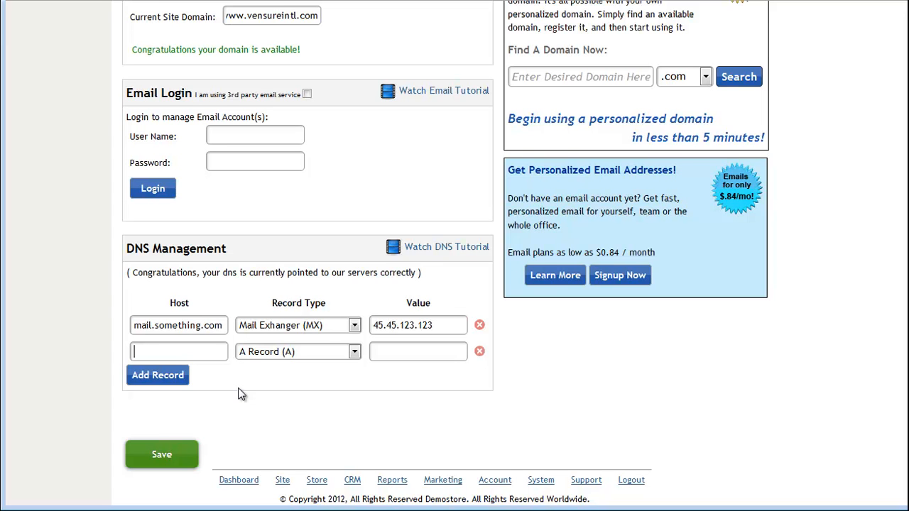
text(marketing.)
text(somethin)
text(g.com)
key(Home)
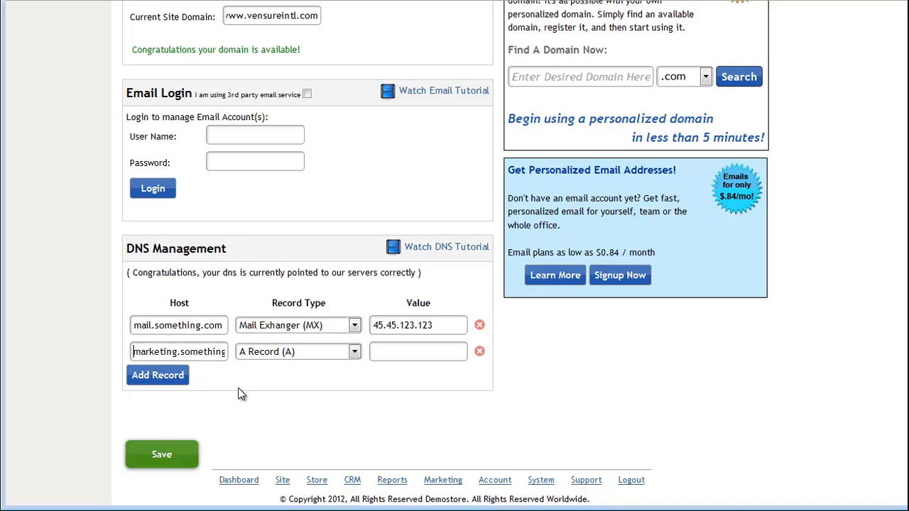
drag(181, 352, 118, 353)
click(279, 392)
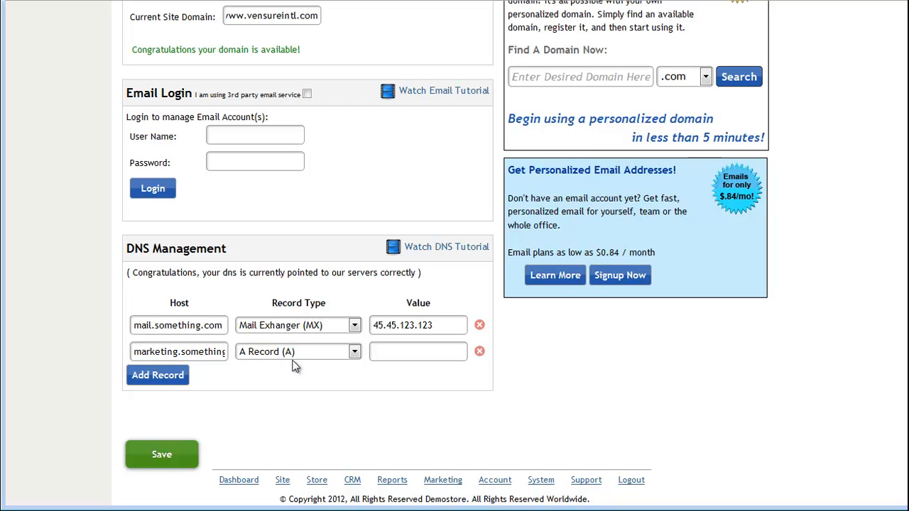
Set the value of the second DNS record to 84.56.521.00.
click(411, 352)
text(84.56.52.20)
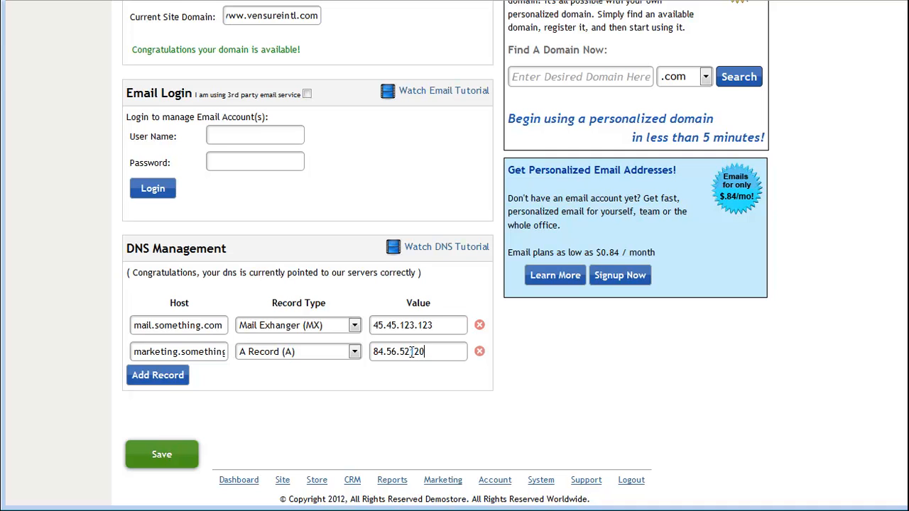
text(.00)
key(BackSpace)
key(BackSpace)
key(BackSpace)
key(BackSpace)
key(BackSpace)
text(.00)
Add a third DNS record and set its record type to CNAME Record (CNAME), leaving its host and value empty.
click(164, 376)
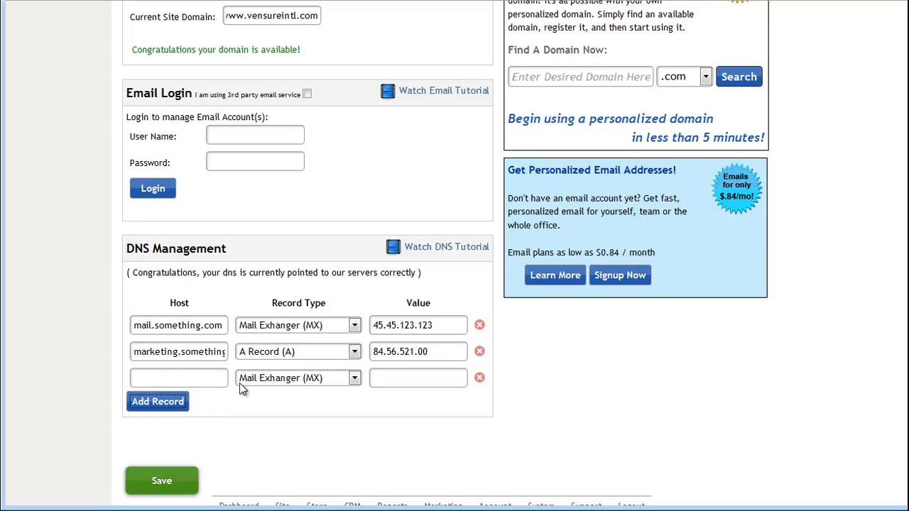
click(267, 378)
click(271, 419)
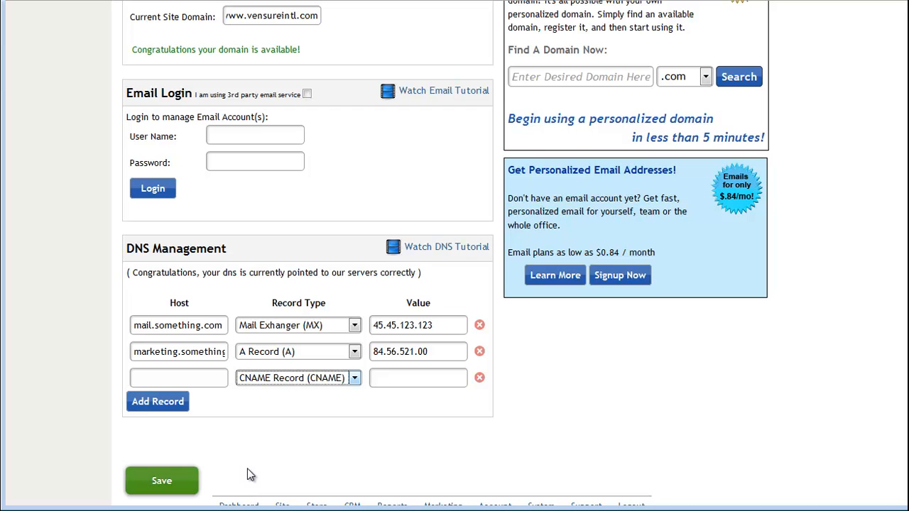
click(179, 376)
click(376, 377)
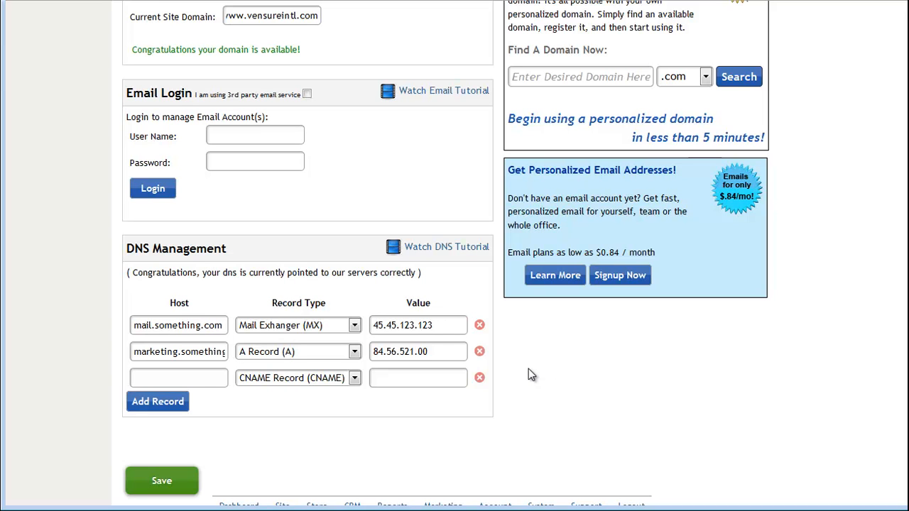
drag(202, 277, 410, 279)
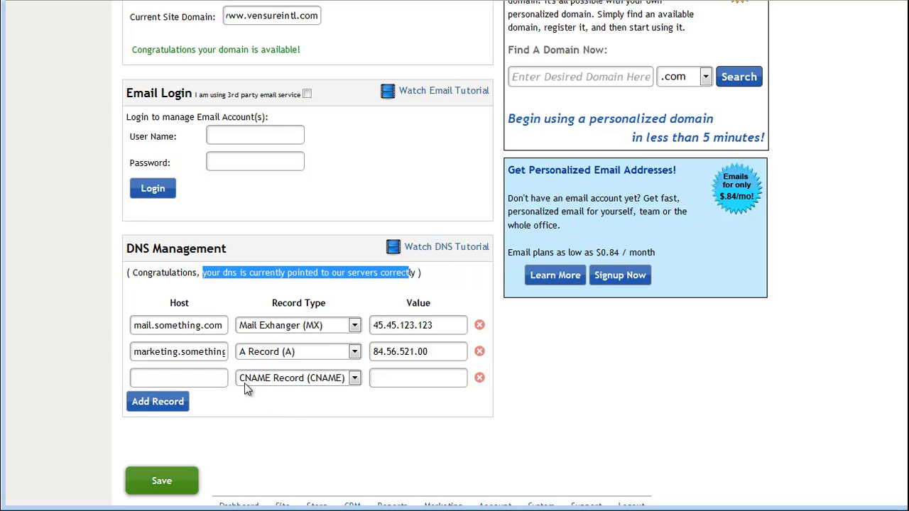
drag(247, 15, 305, 15)
text(m)
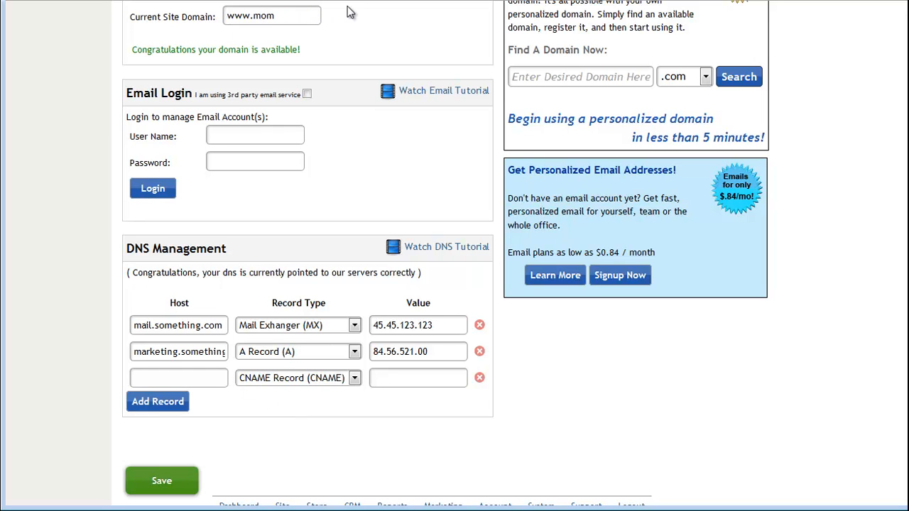
text(icrosoft)
text(.)
text(cc)
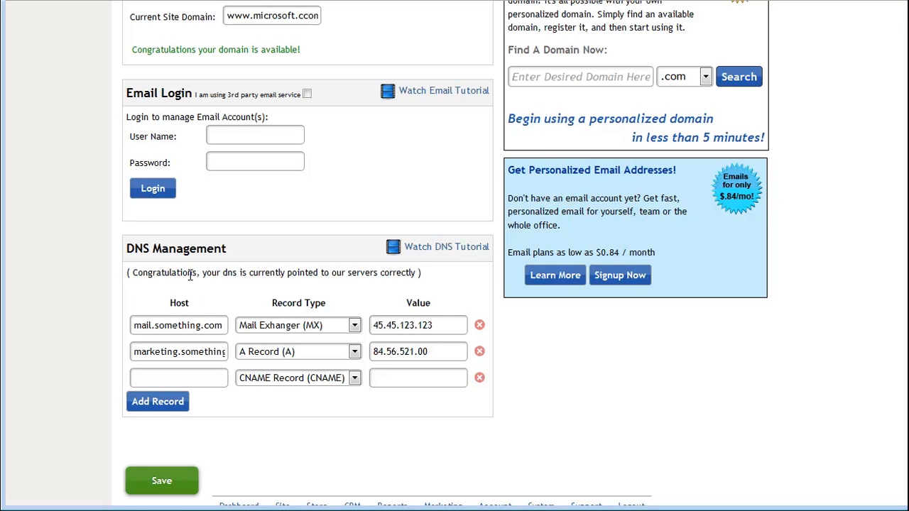
click(153, 483)
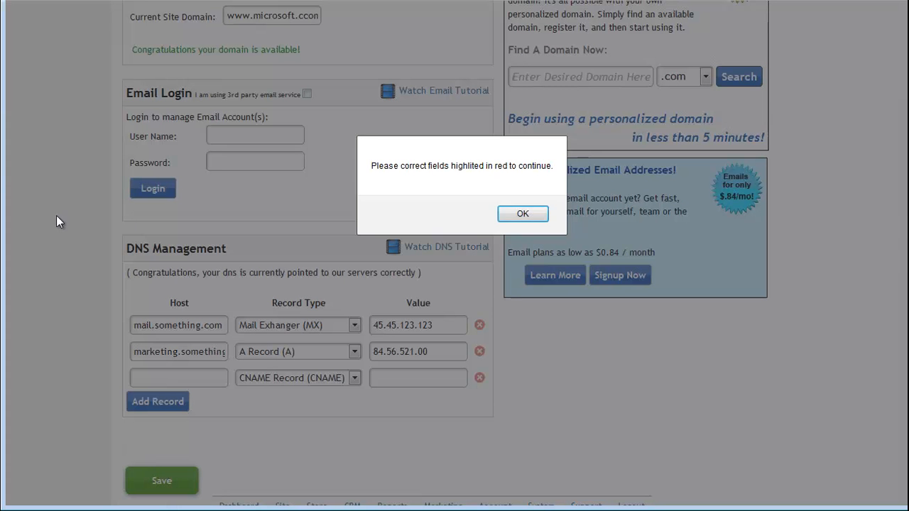
click(523, 213)
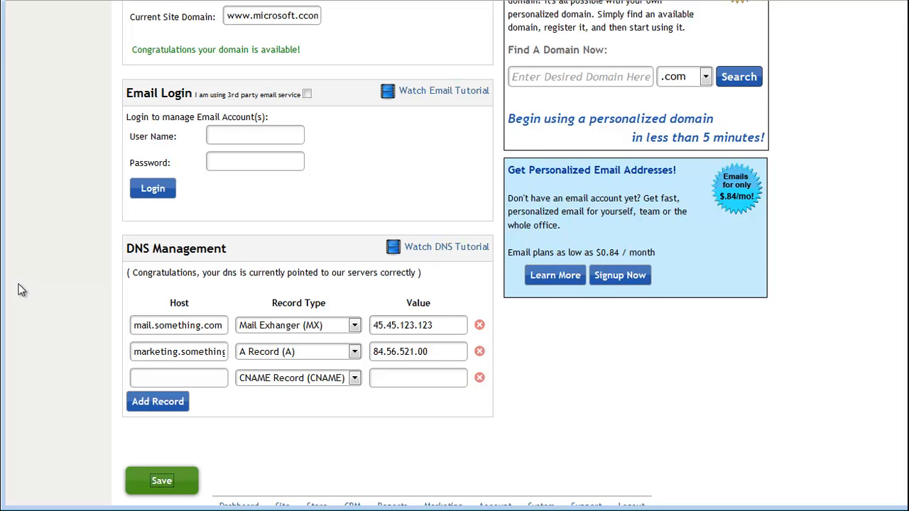
Review the store name, site domain, email login and DNS record sections of the Domain & Email page for fields needing correction.
scroll(144, 330, up, 1)
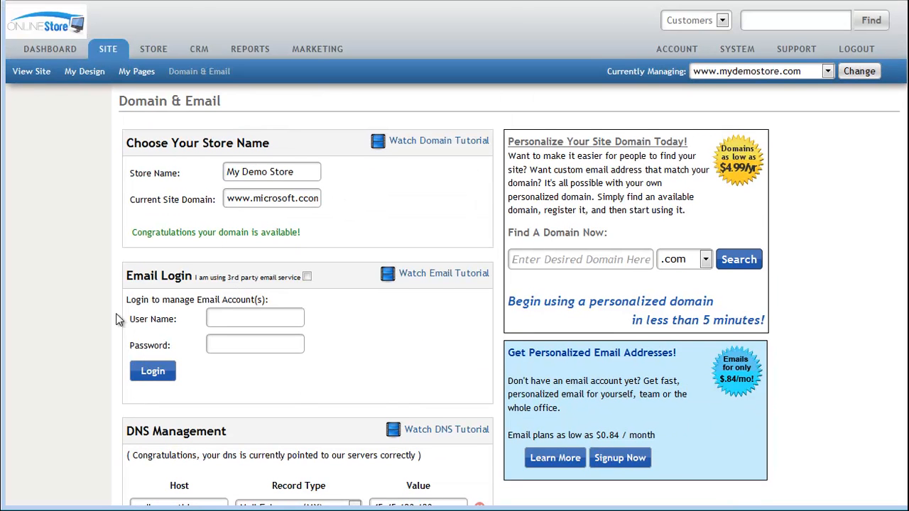
scroll(94, 321, down, 4)
scroll(94, 321, down, 2)
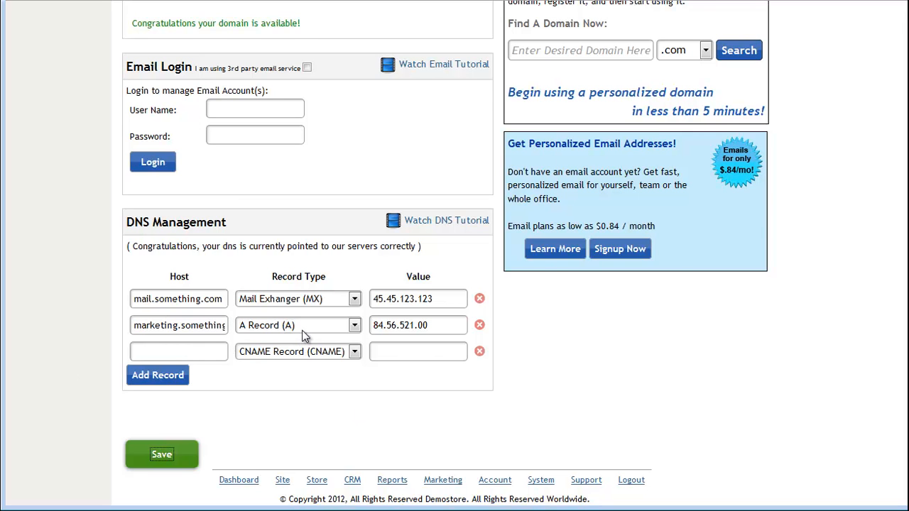
scroll(302, 330, up, 2)
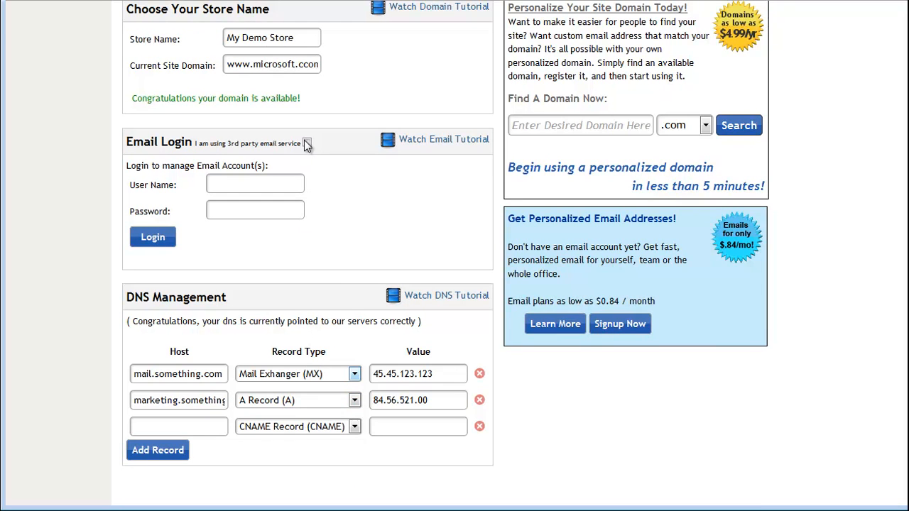
scroll(306, 144, up, 3)
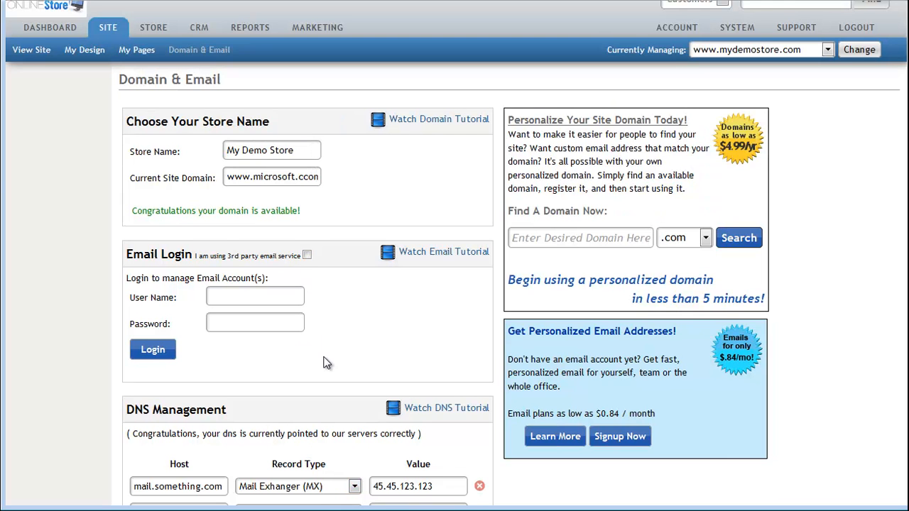
scroll(326, 363, down, 5)
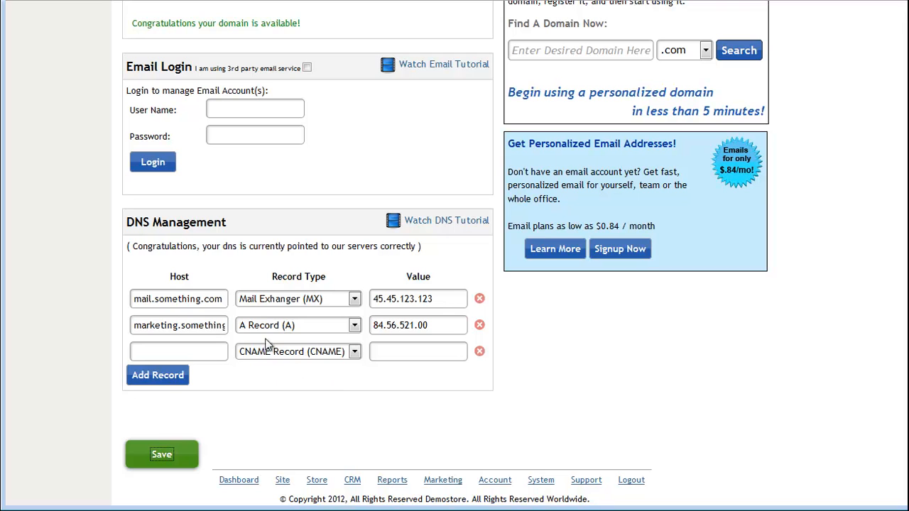
scroll(306, 352, up, 1)
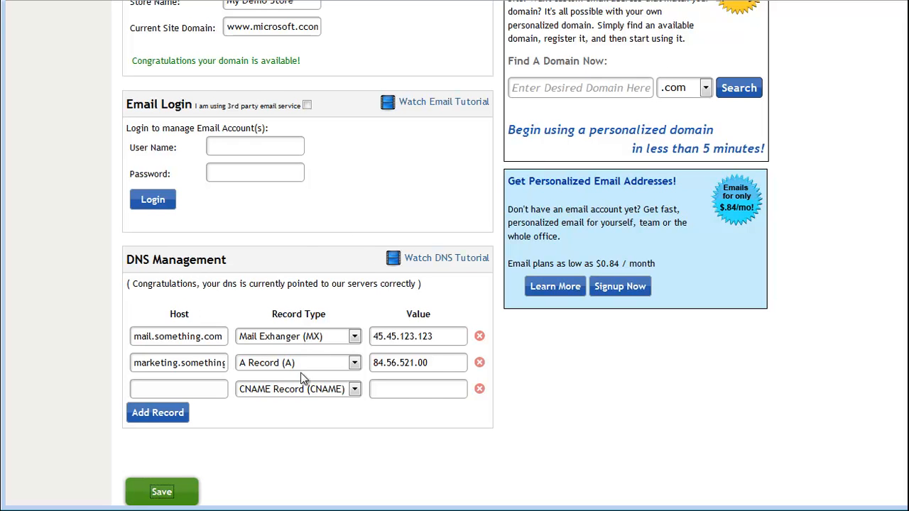
scroll(287, 361, up, 3)
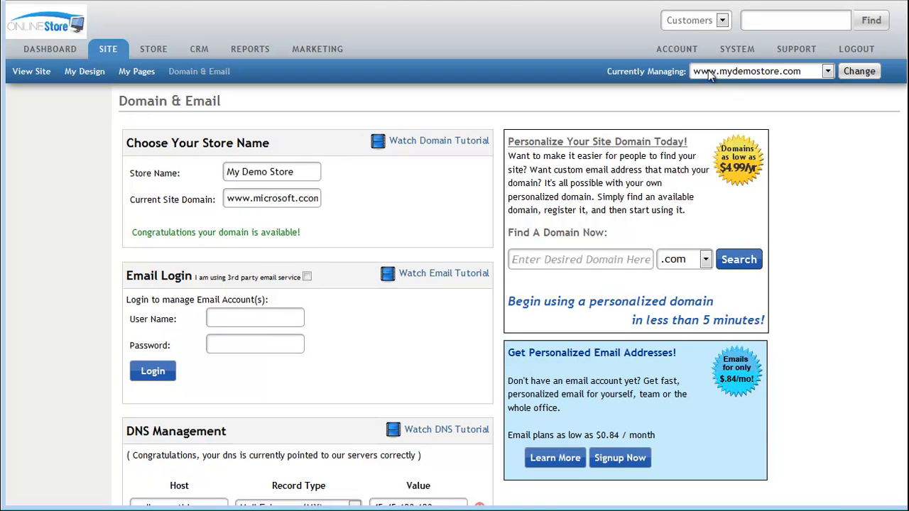
Visit the Support page, return to the Dashboard and expand the Domain & Email Management video tutorials in the Learning Center.
click(783, 51)
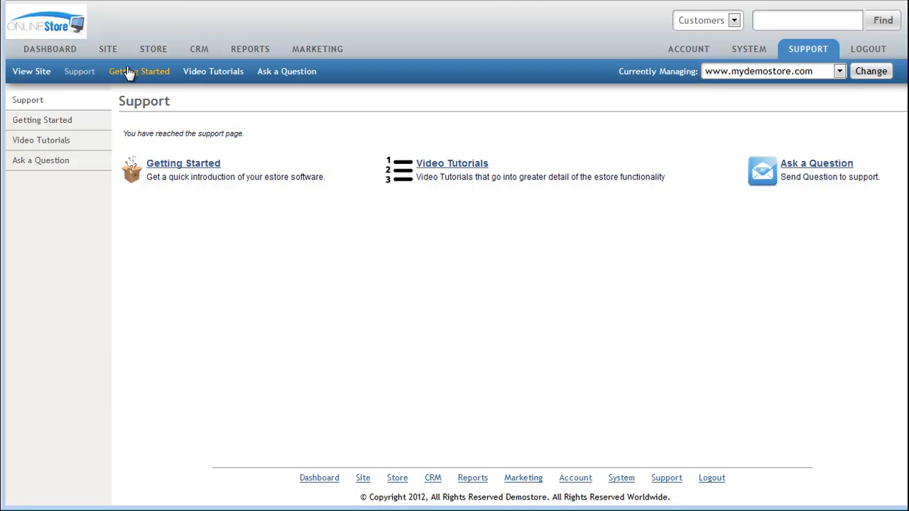
click(50, 51)
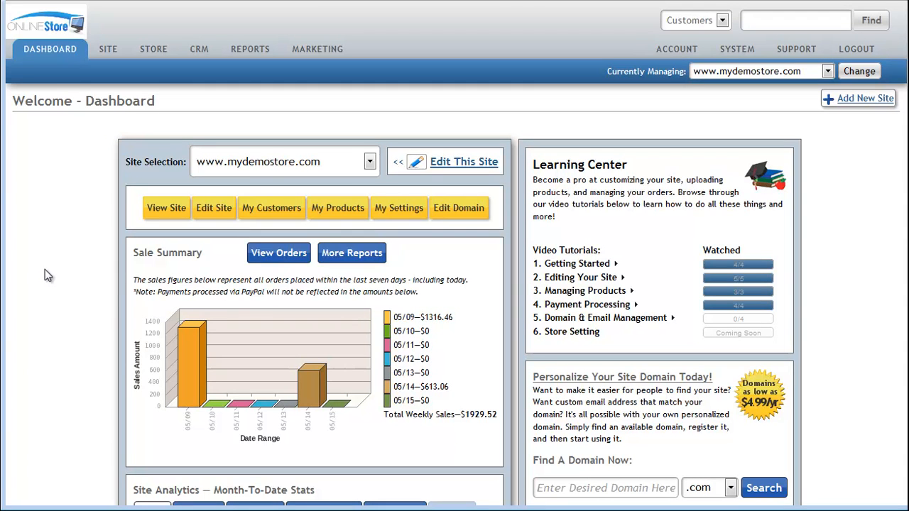
click(596, 319)
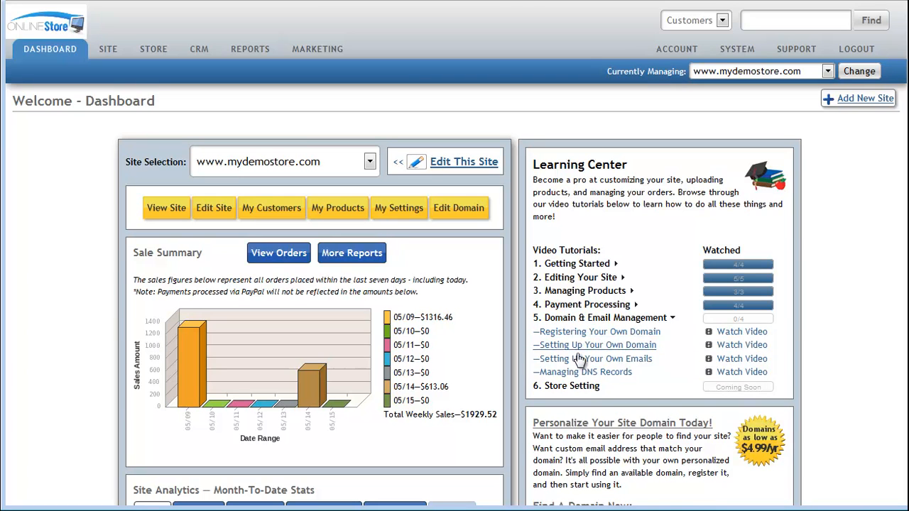